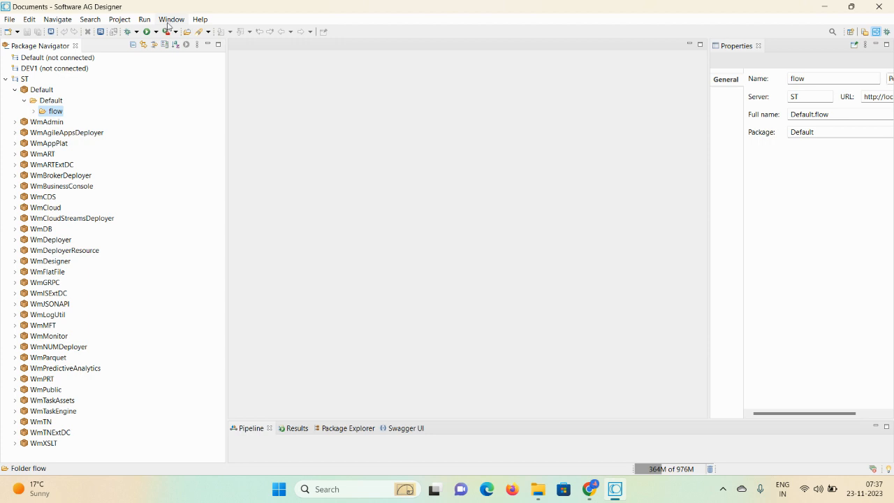
- Open the Element Property Templates preferences under Software AG > Service Development
click(172, 20)
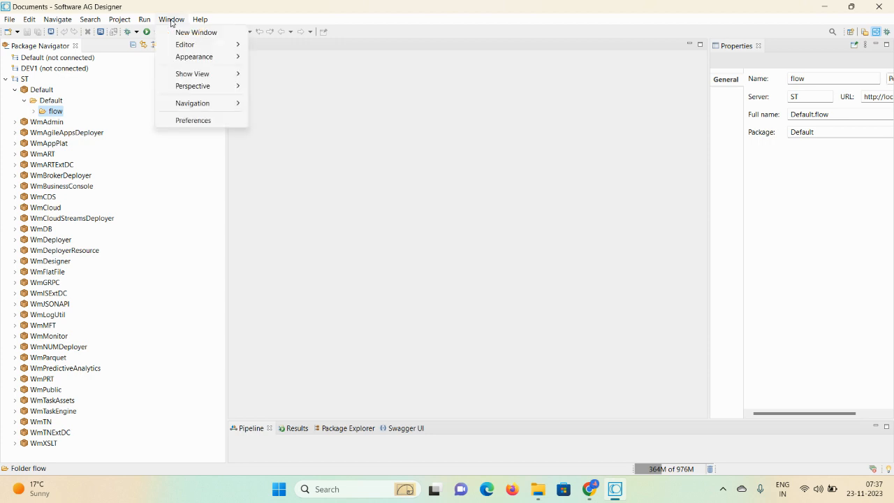
click(189, 122)
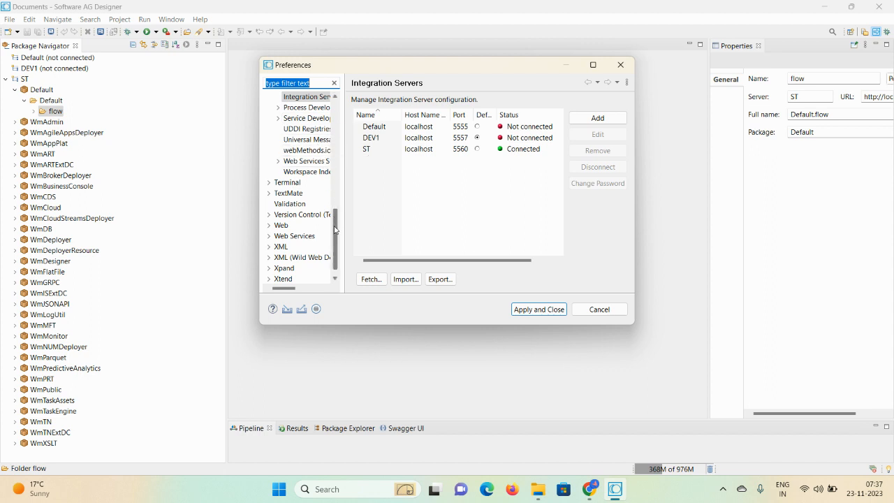
drag(335, 231, 328, 158)
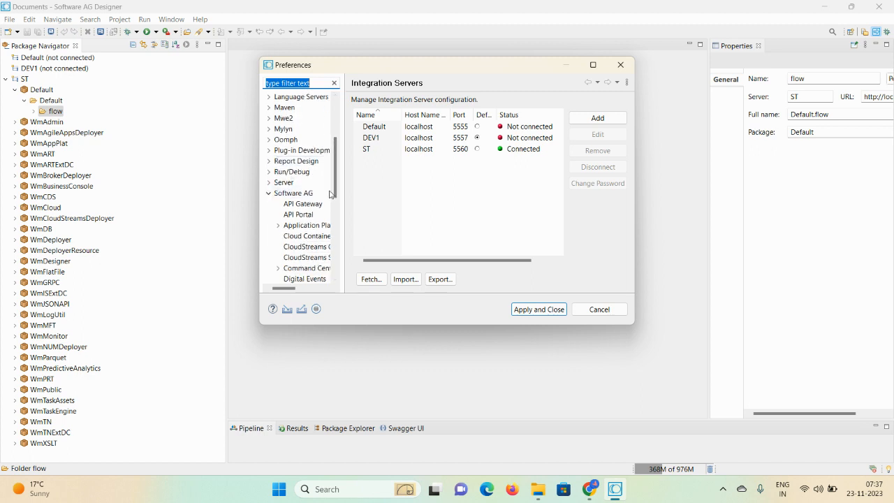
scroll(335, 201, down, 1)
drag(335, 203, 336, 234)
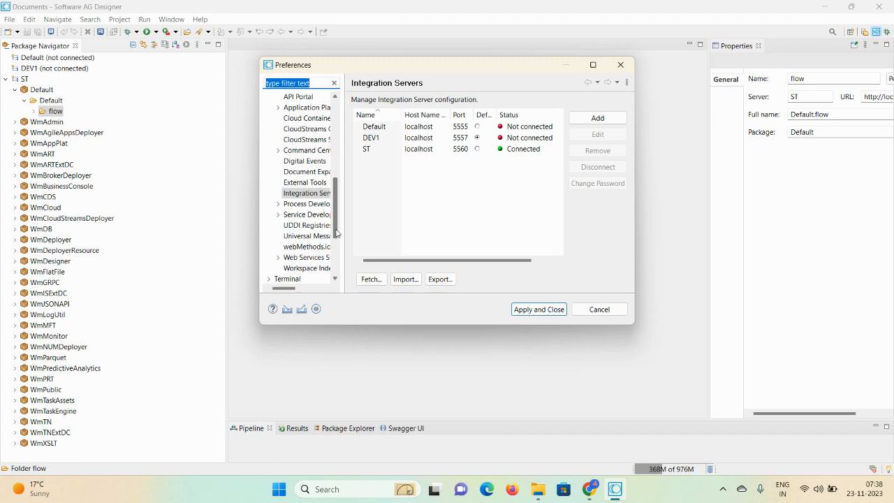
click(278, 217)
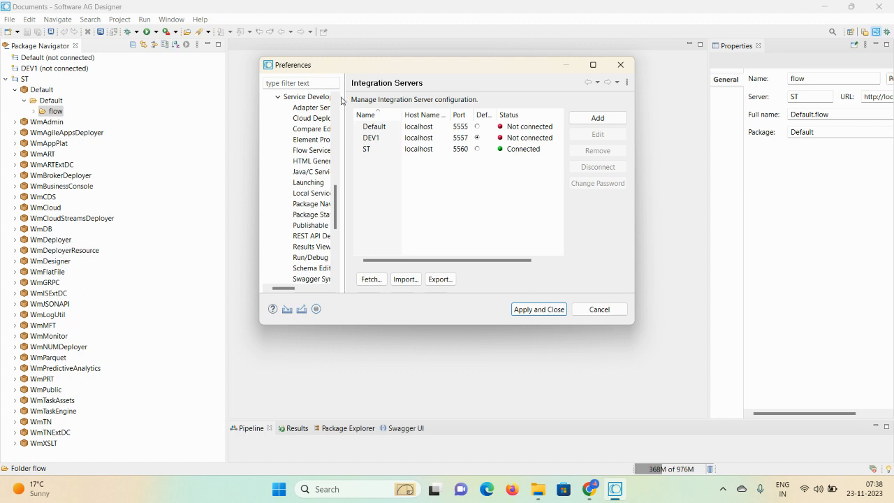
drag(343, 93, 430, 93)
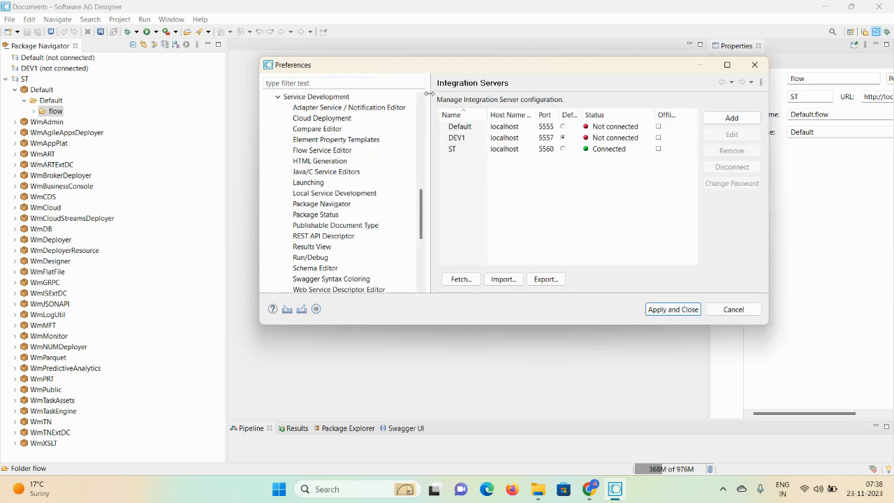
click(308, 142)
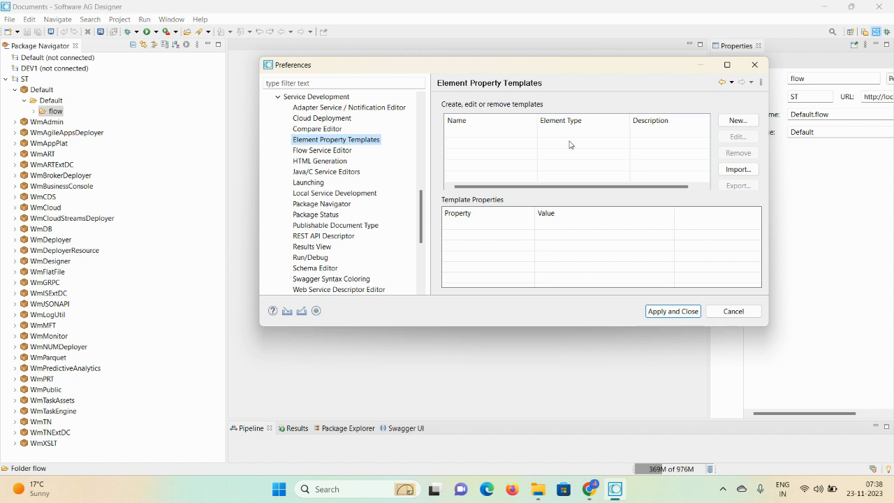
- Start a new template named DemoPropertyTemplate with element type Flow Service and the description "This is property template"
click(736, 122)
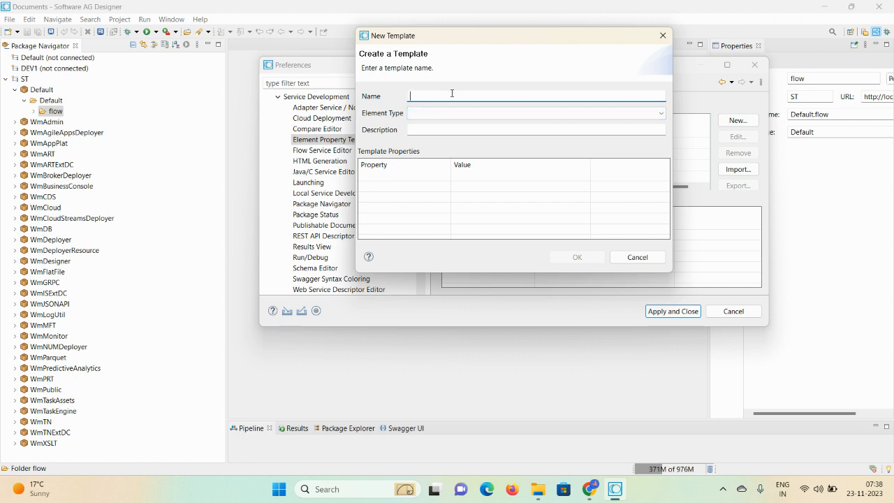
text(DemoP)
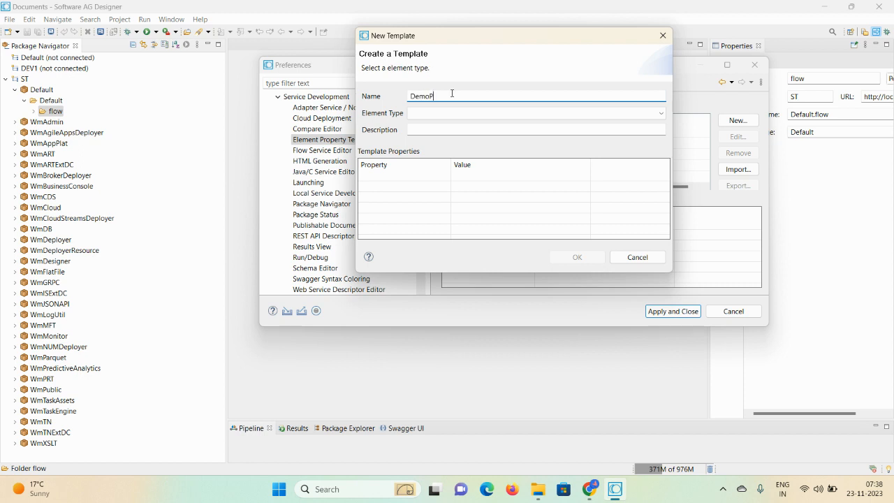
text(ropertyTemplate)
click(435, 113)
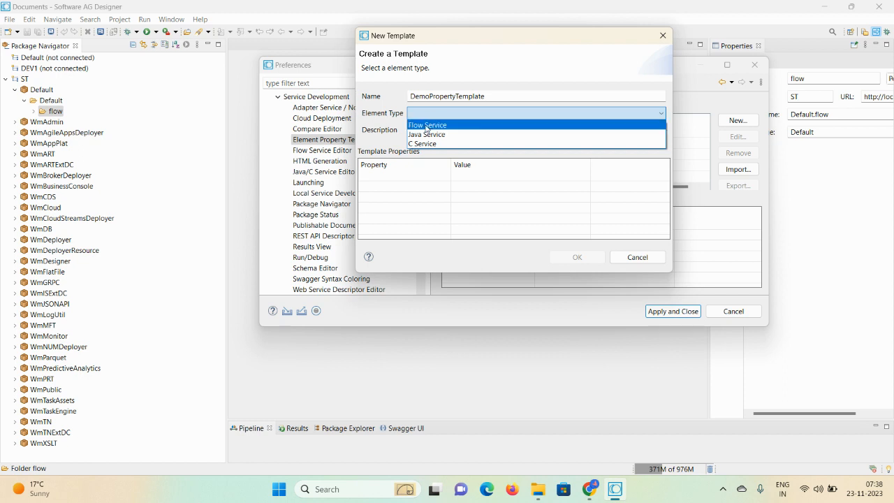
click(426, 127)
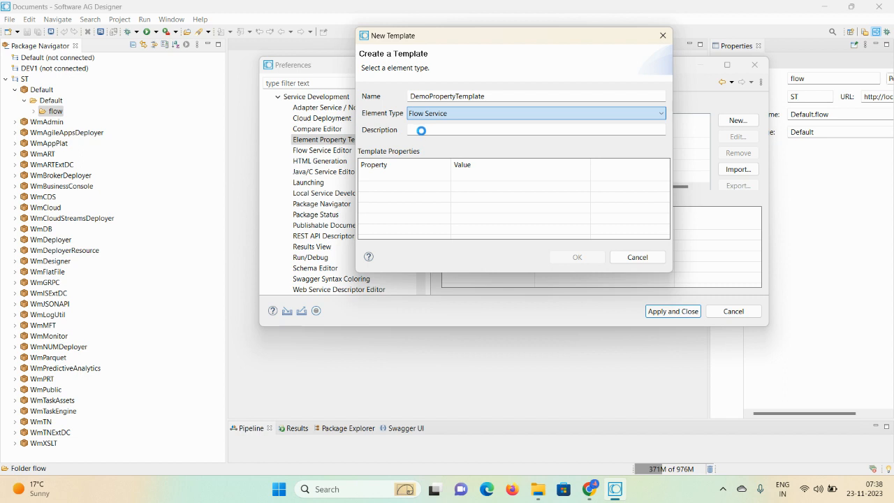
click(415, 129)
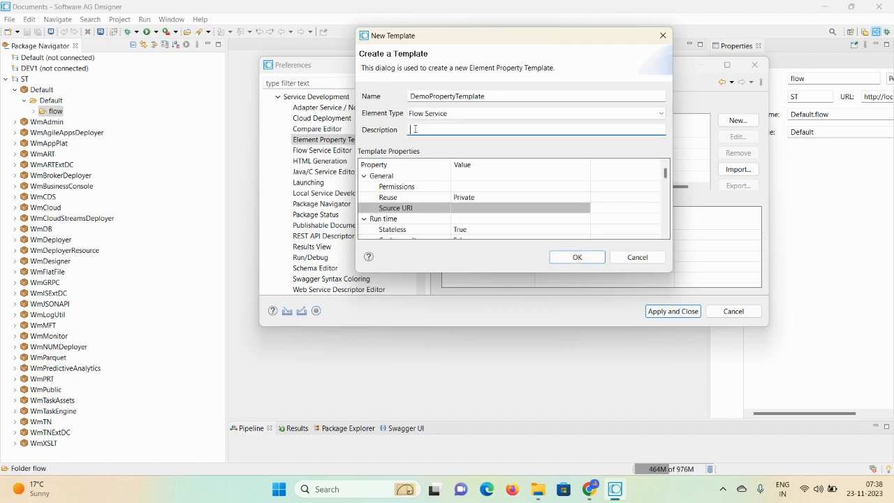
text(This is property template)
- Set the template's general Reuse property to Public
click(481, 197)
click(501, 197)
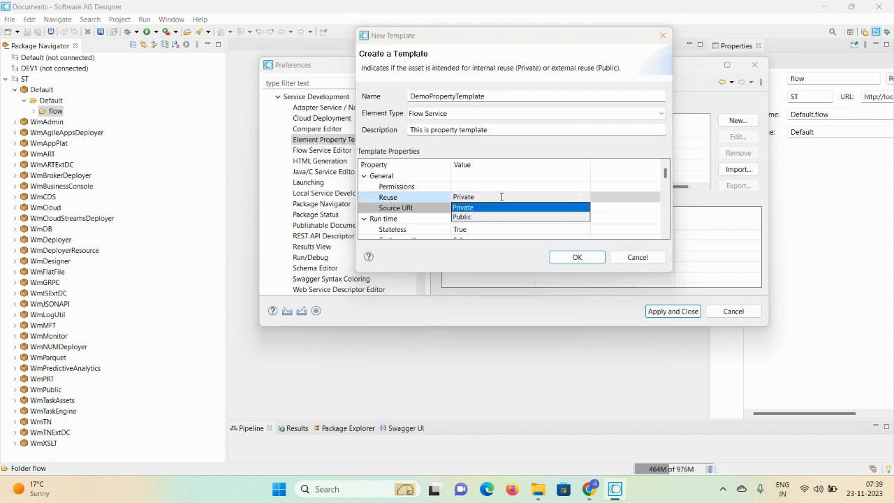
click(466, 218)
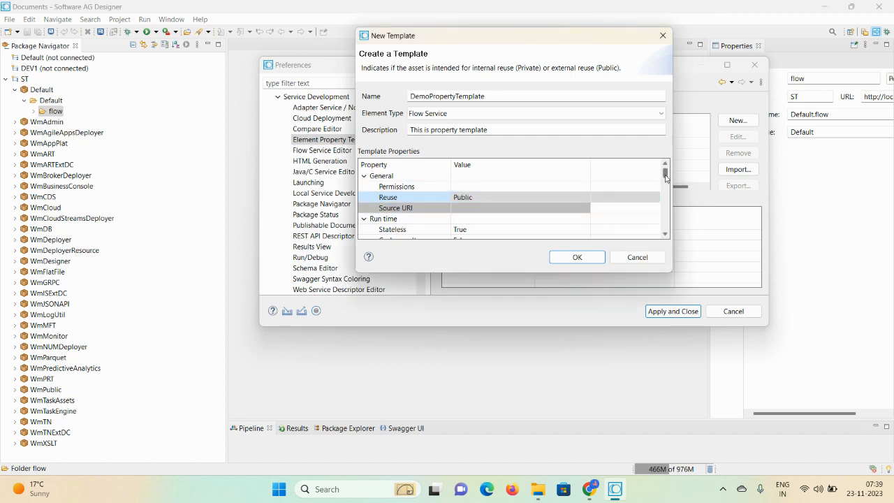
- Set the template's run-time Cache results property to True and Cache expire to 200
drag(665, 175, 666, 181)
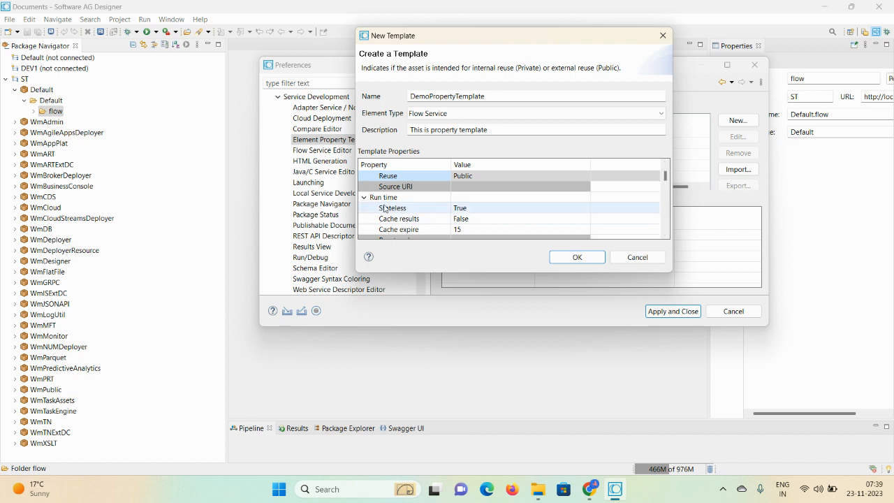
click(484, 221)
click(481, 220)
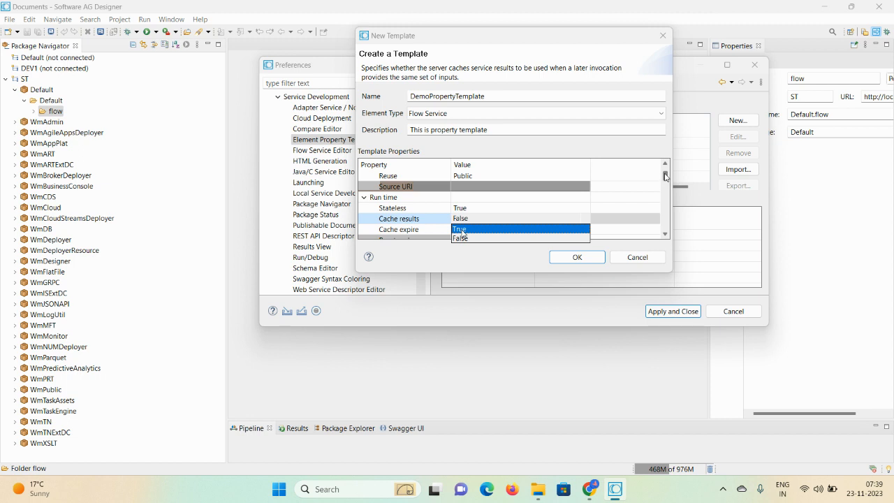
drag(666, 176, 666, 179)
click(480, 207)
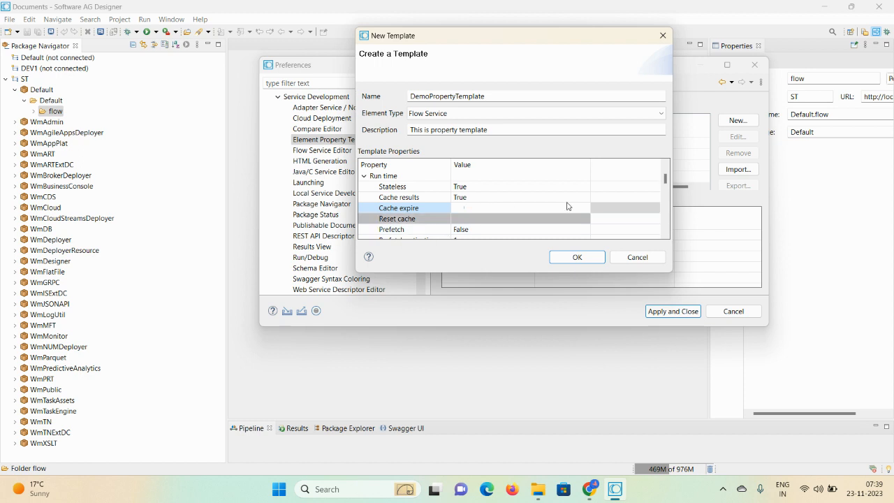
drag(664, 179, 664, 182)
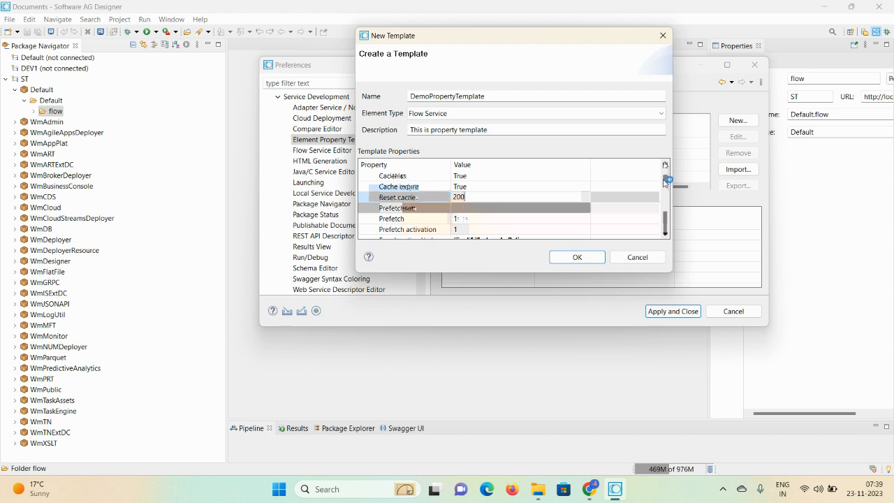
- Save the new property template and apply the preferences
drag(665, 183, 658, 219)
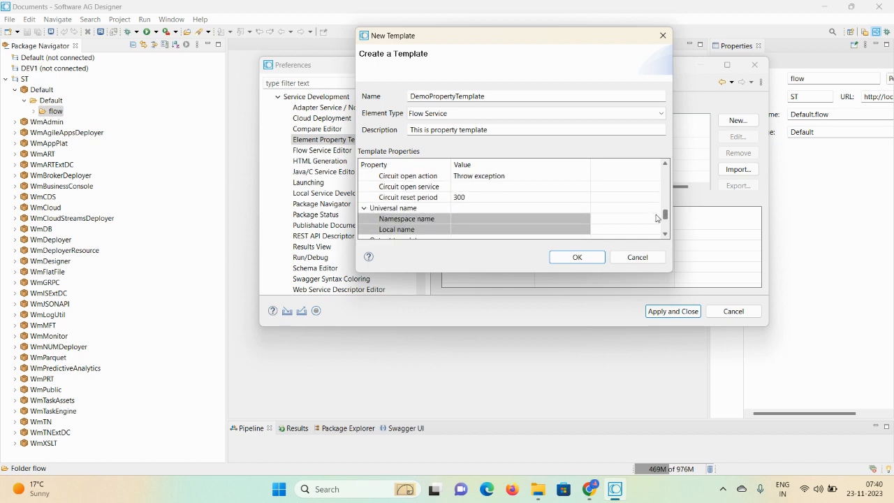
scroll(656, 219, down, 3)
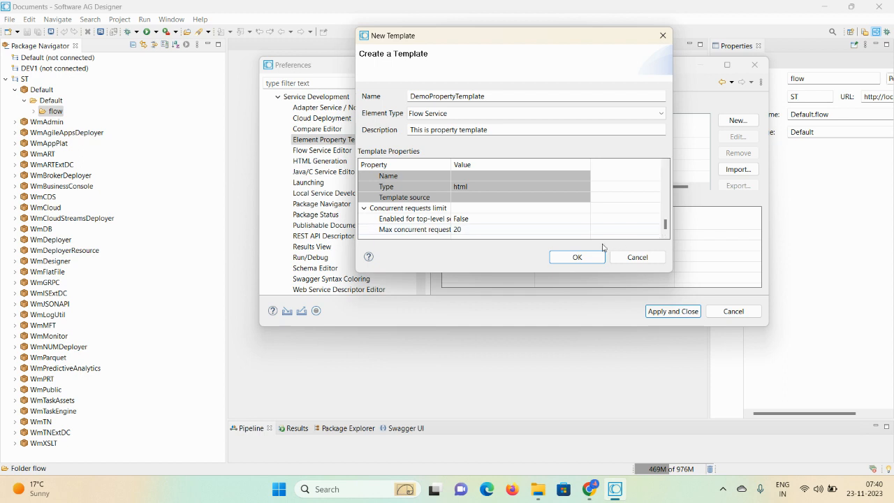
click(578, 257)
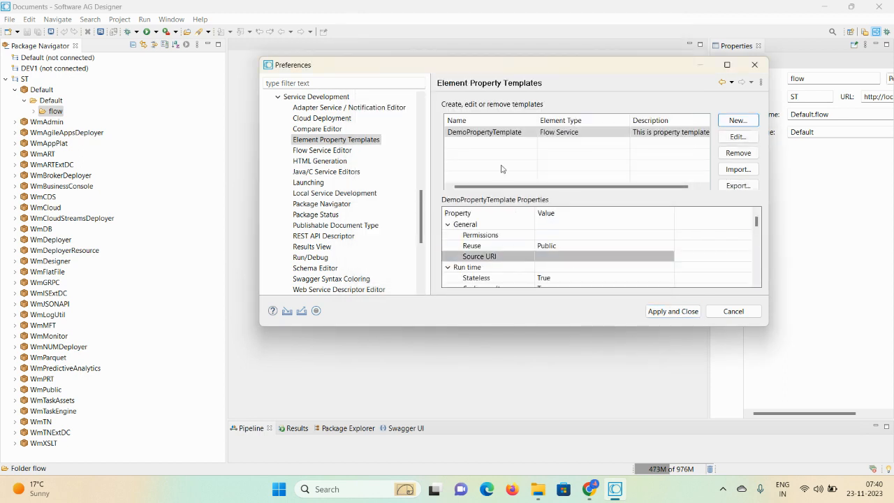
click(671, 312)
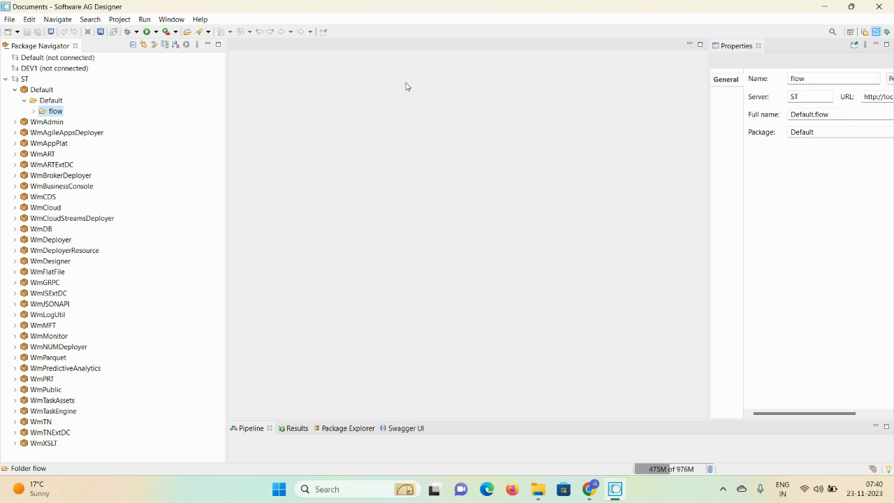
- Create a flow service named test in the flow folder of the Default package, using the Default template
right_click(57, 111)
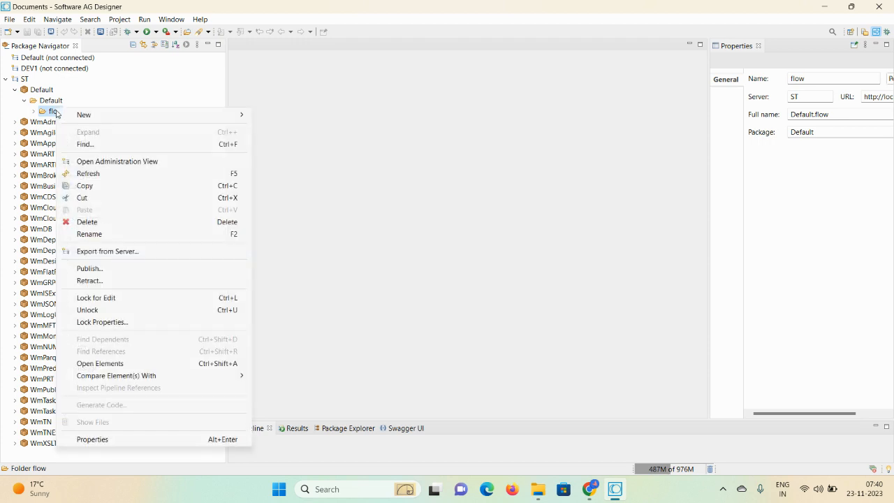
mouse_move(84, 115)
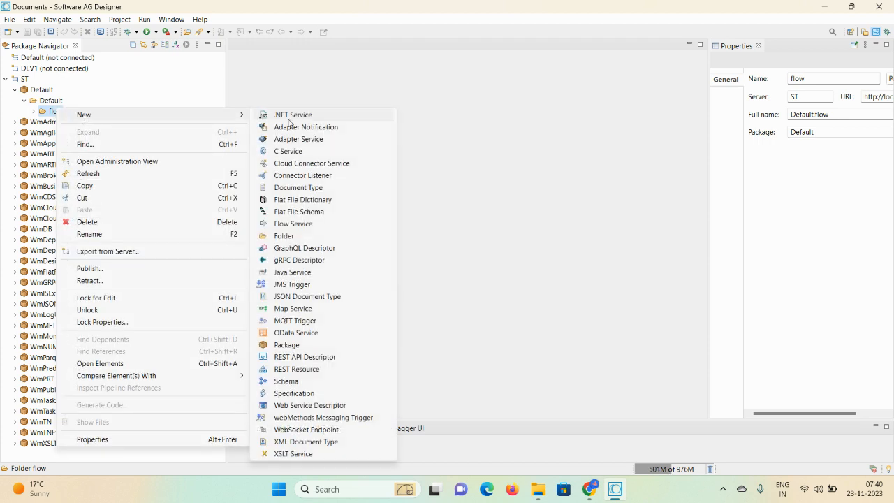
click(300, 224)
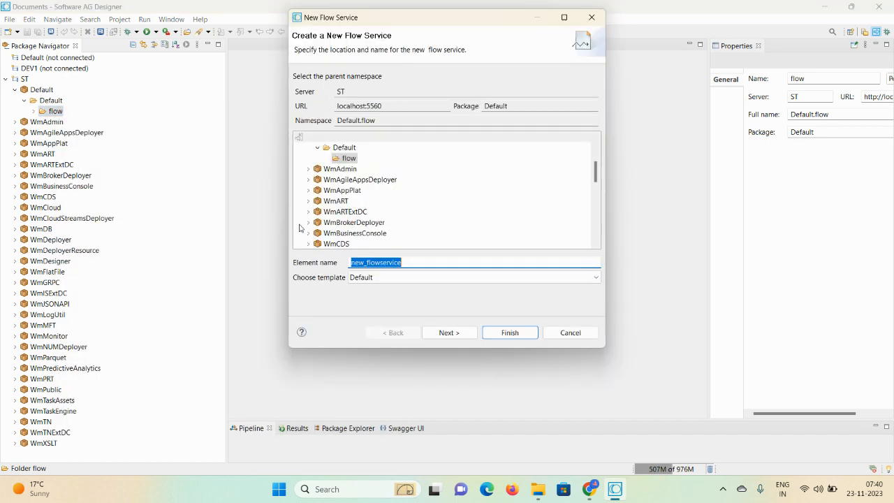
text(test)
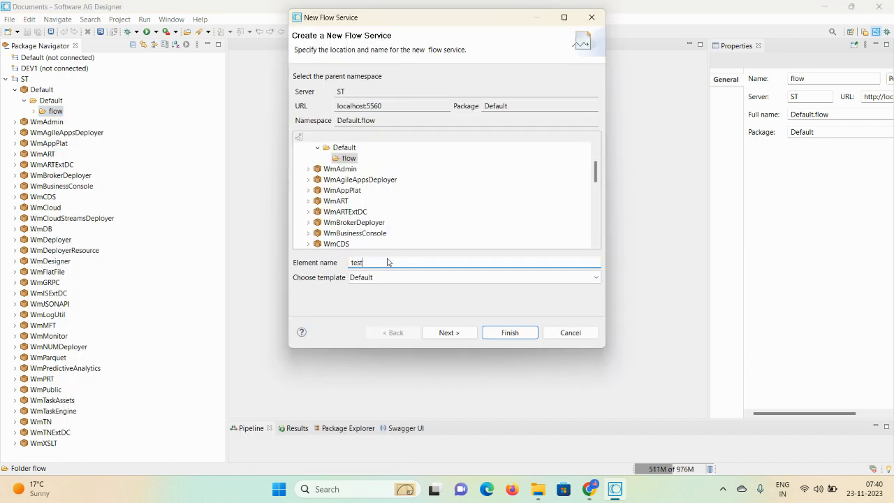
click(508, 342)
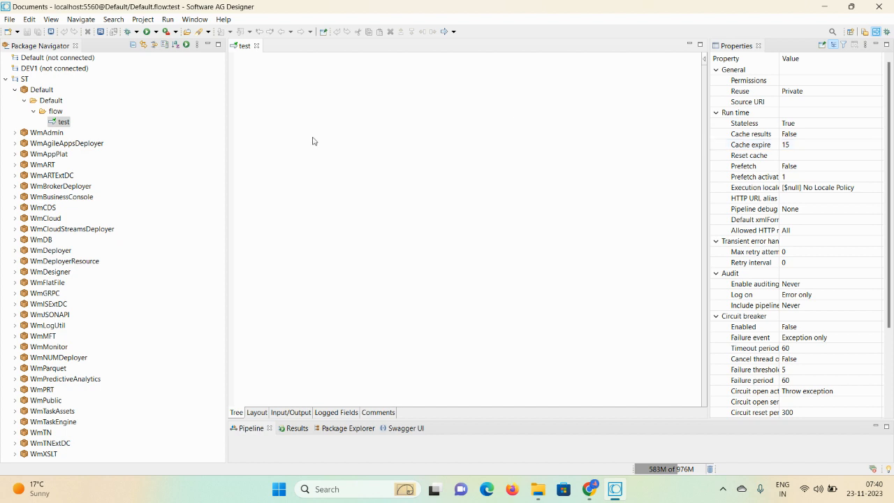
- Apply DemoPropertyTemplate to the test flow service, save the service and show its properties
click(65, 124)
right_click(65, 124)
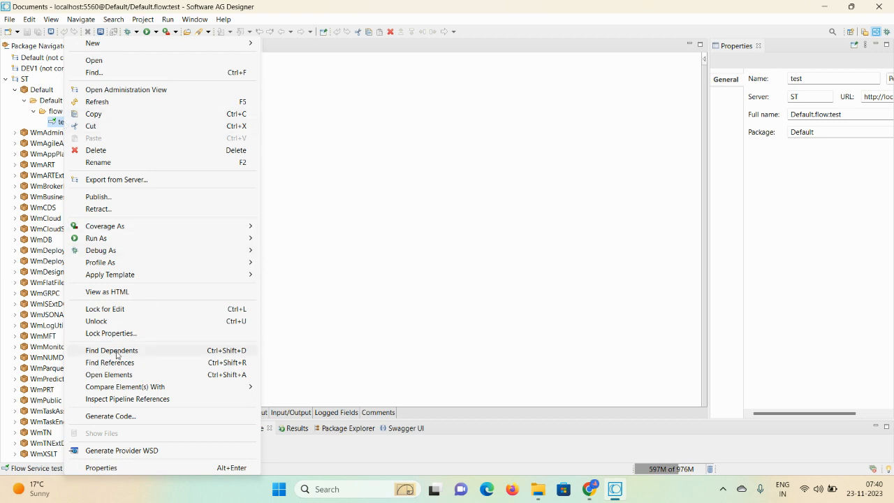
mouse_move(179, 277)
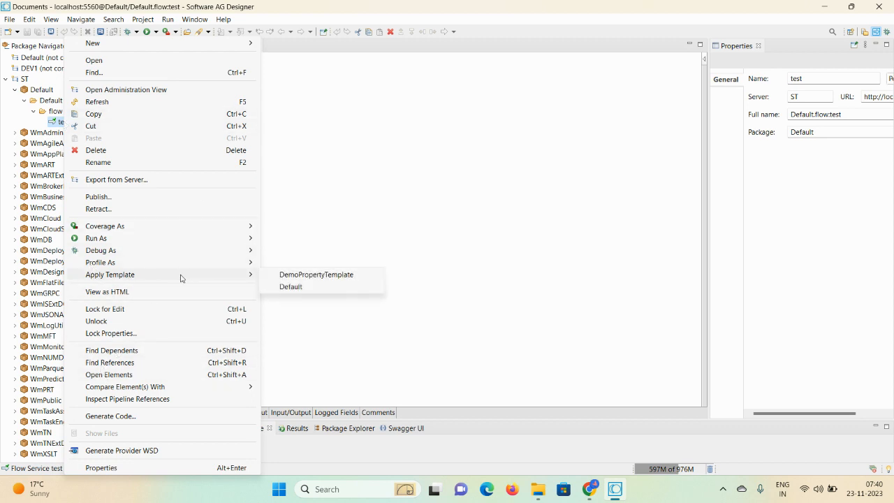
click(292, 276)
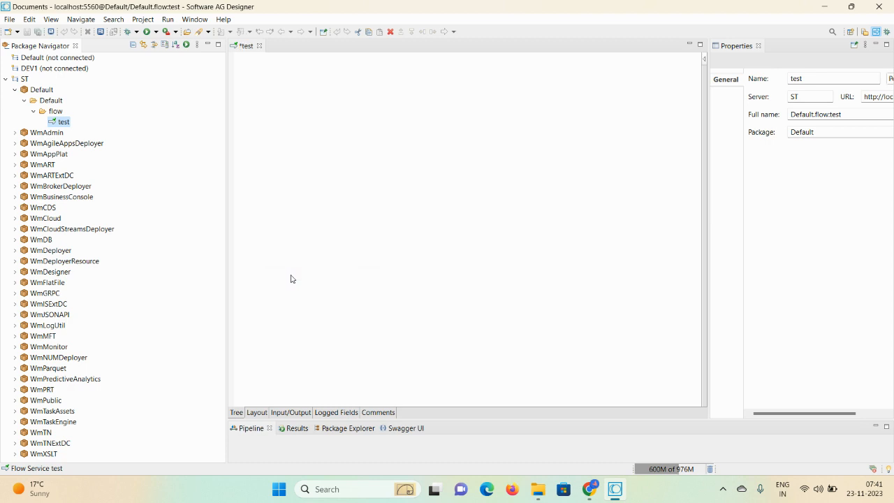
click(38, 32)
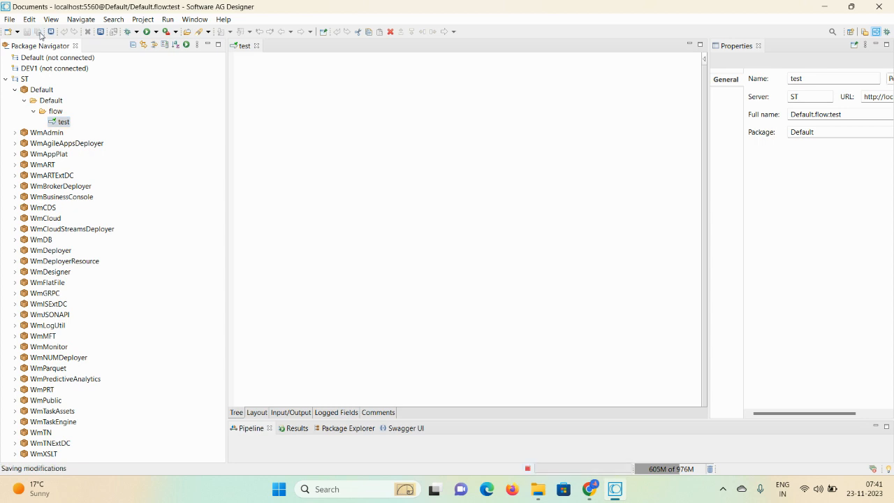
click(400, 101)
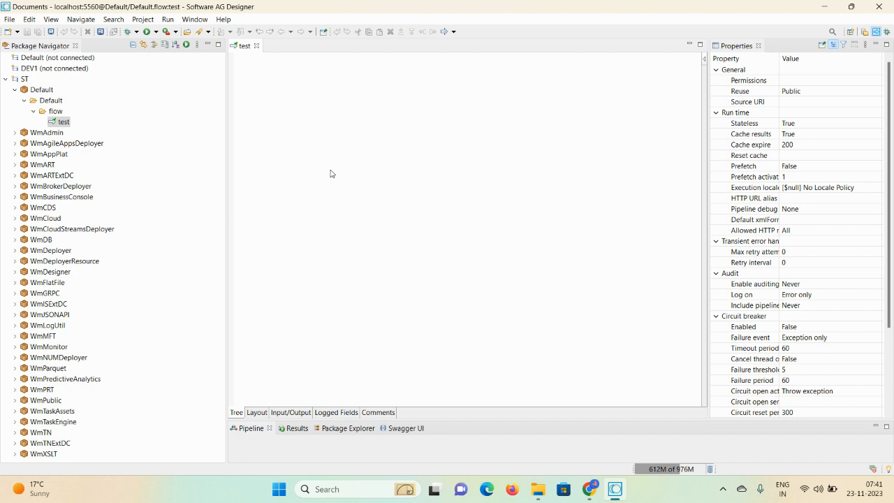
- Apply the Default template to the test flow service, save the service and show its properties
right_click(63, 122)
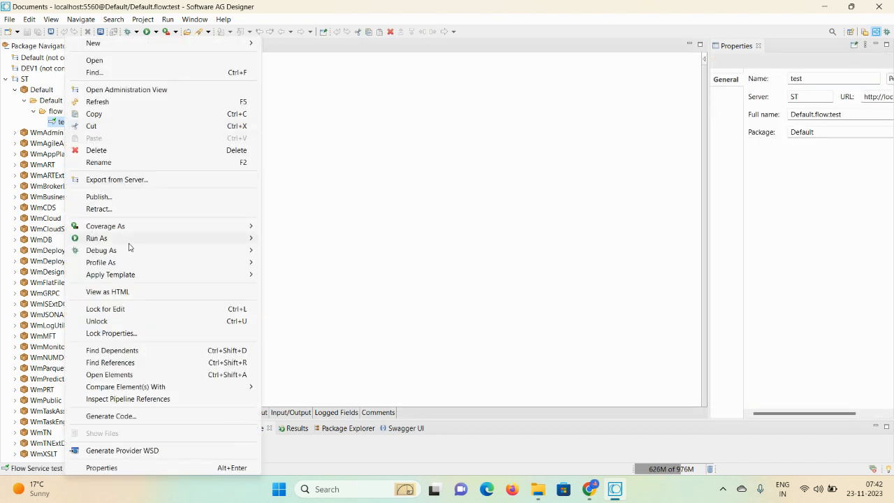
mouse_move(119, 278)
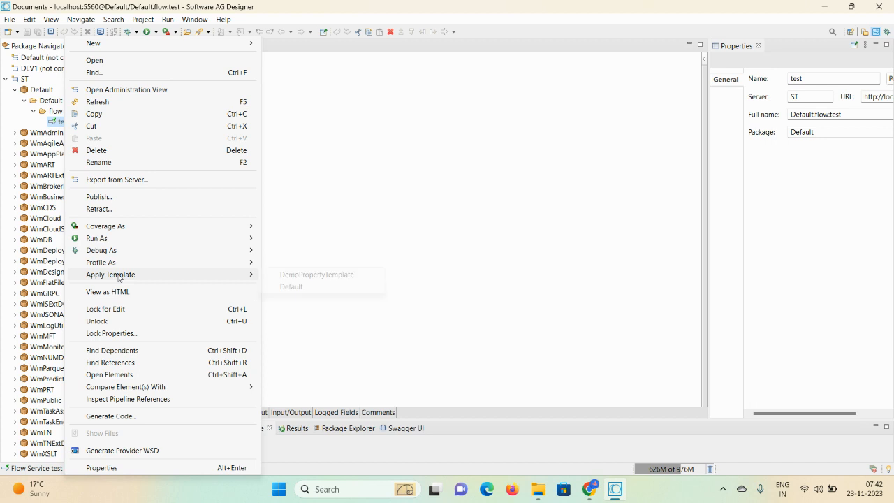
click(292, 286)
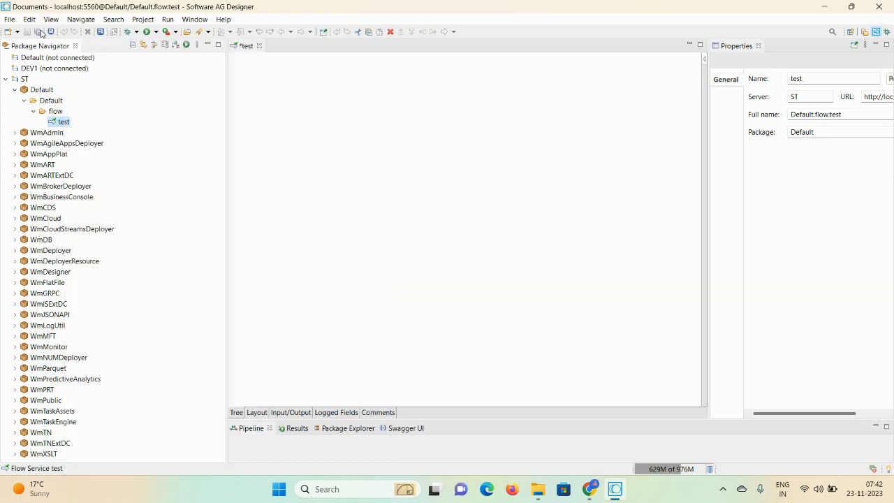
click(35, 31)
click(417, 138)
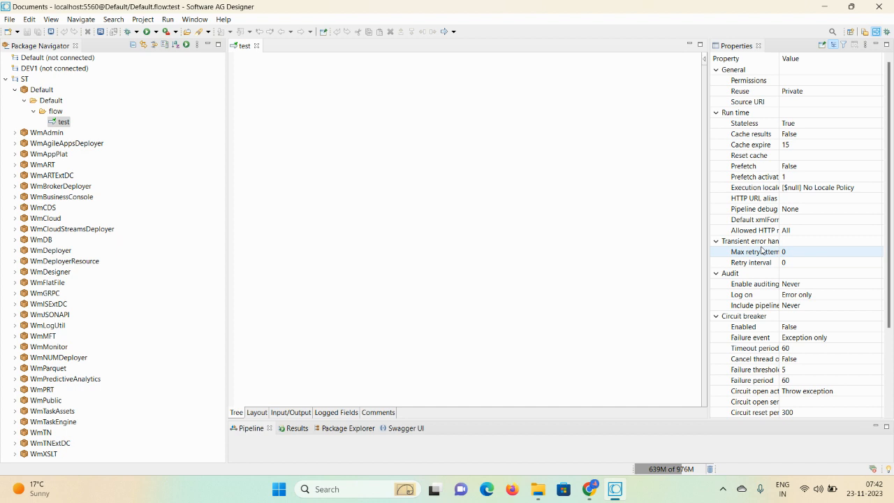
- Remove DemoPropertyTemplate from the element property templates in the preferences and apply the change
click(193, 20)
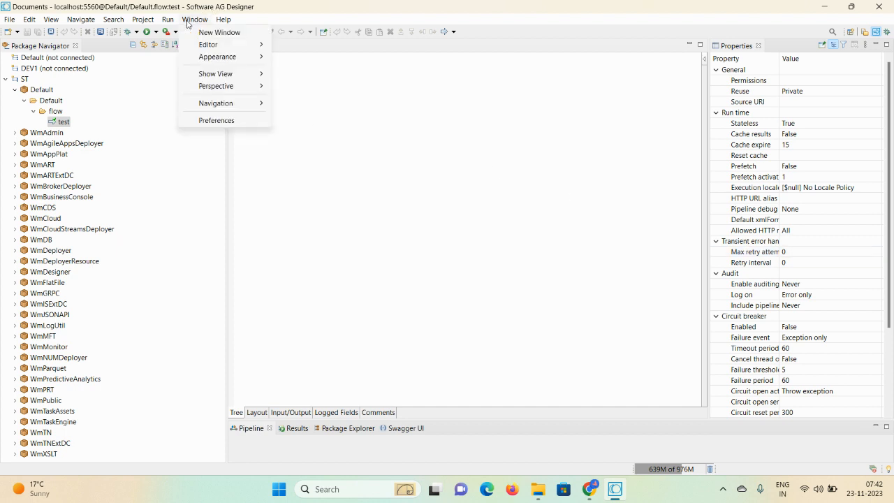
click(202, 122)
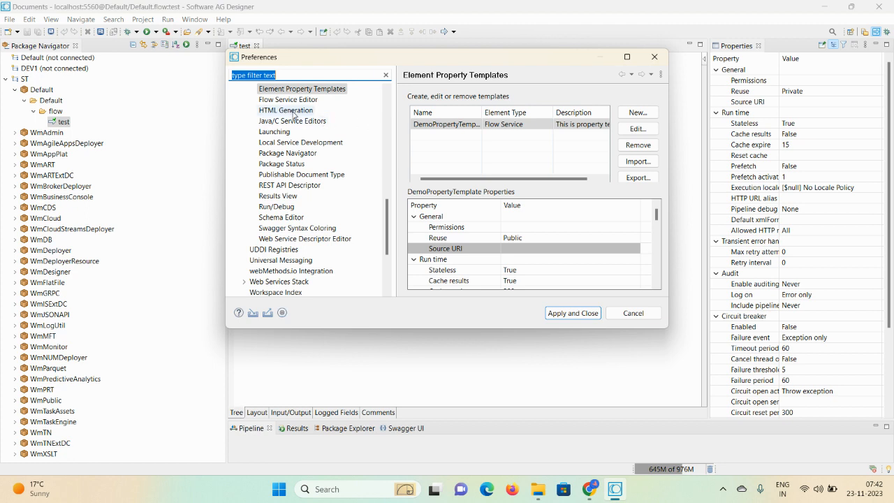
click(429, 128)
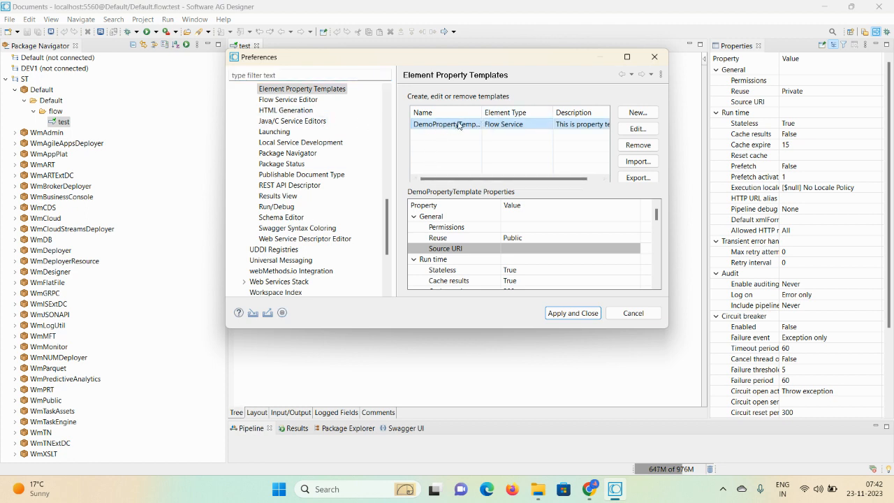
click(637, 145)
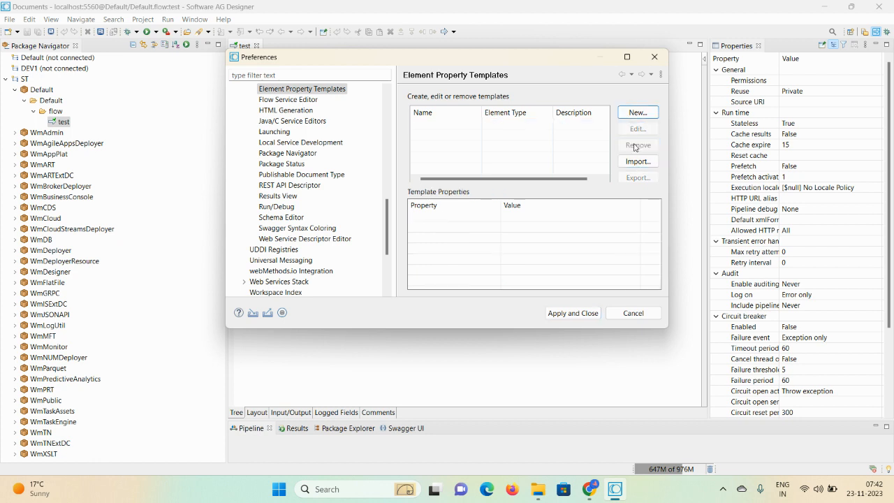
click(572, 315)
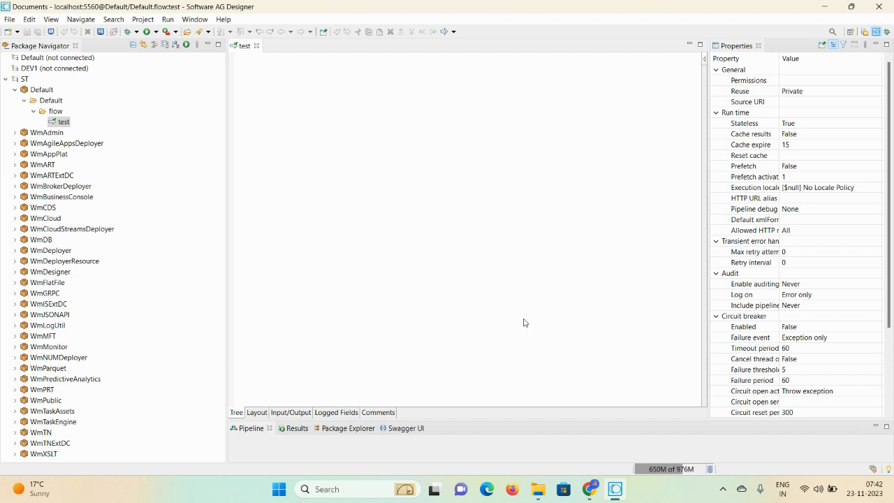
mouse_move(592, 493)
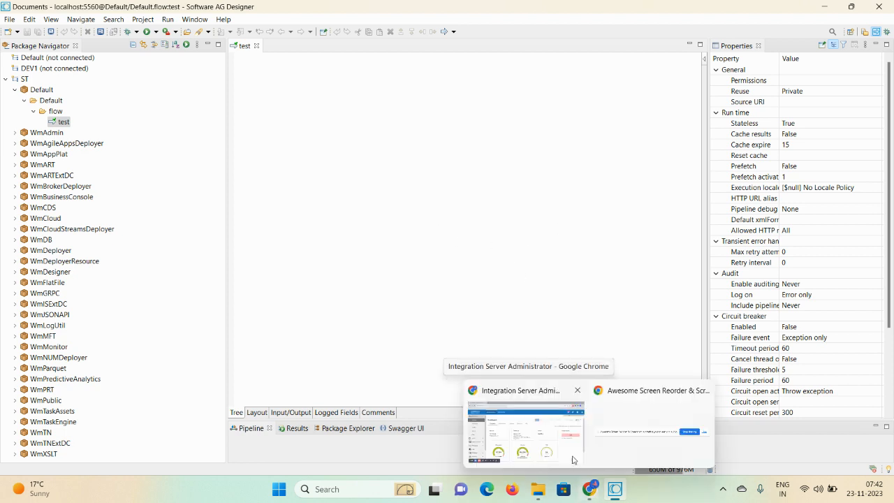
click(549, 431)
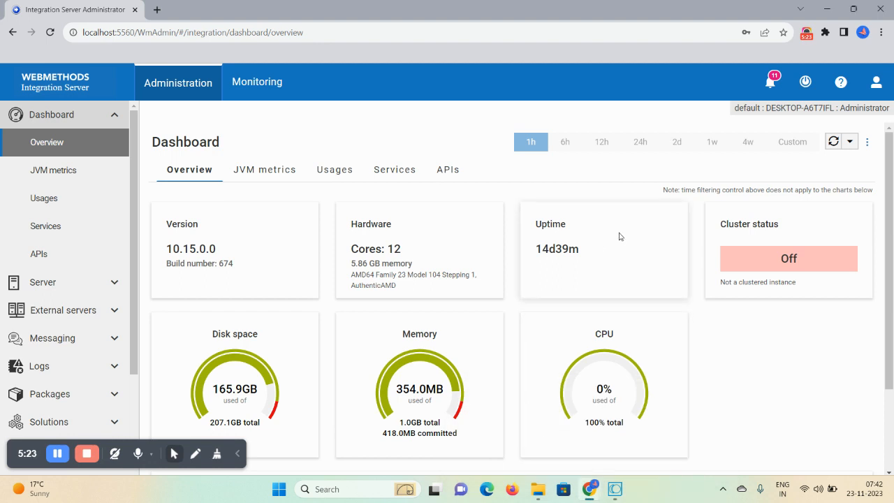